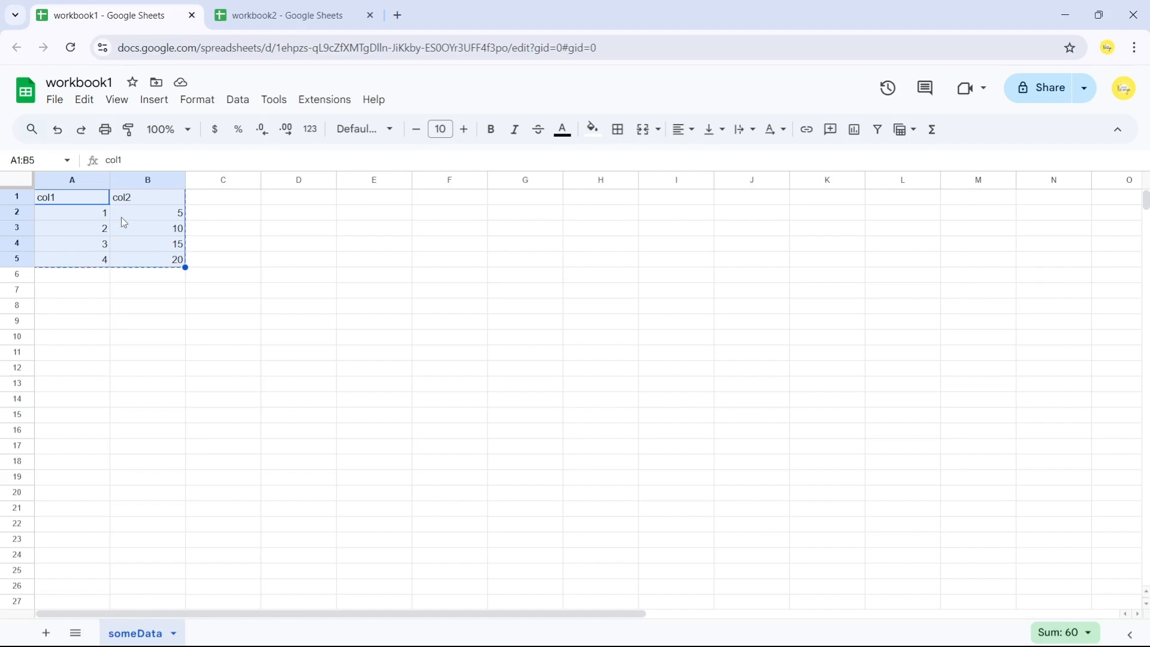
# Paste the copied col1/col2 table from workbook1 into workbook2, starting at cell A1
pyautogui.click(270, 16)
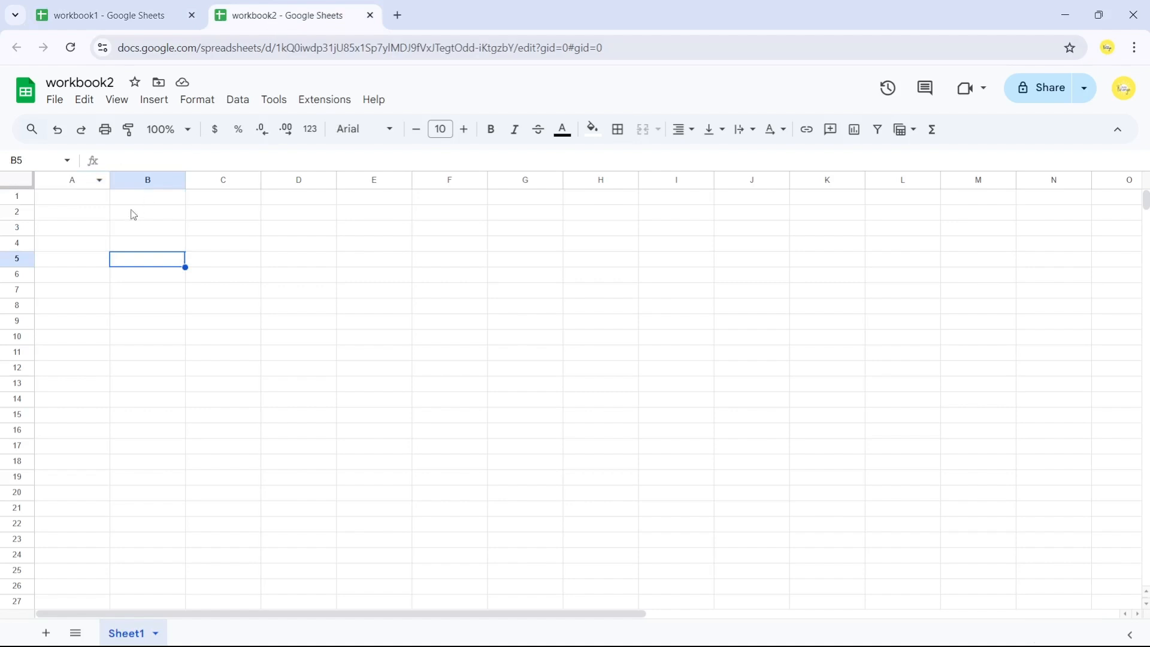
pyautogui.click(72, 204)
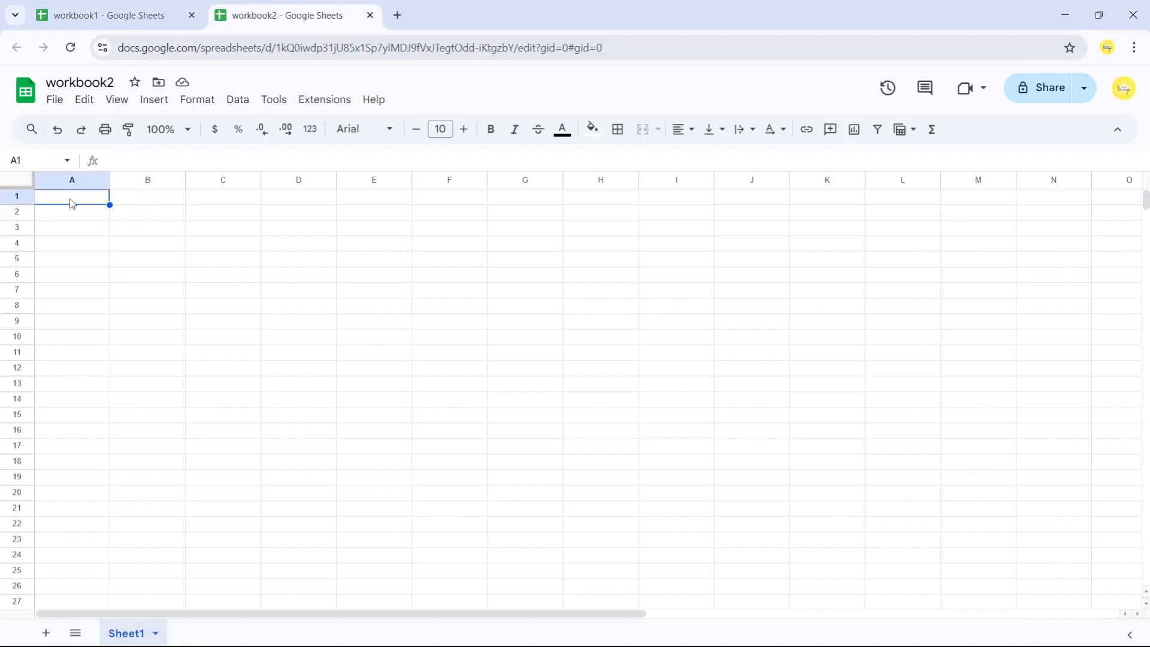
pyautogui.hotkey('ctrl', 'v')
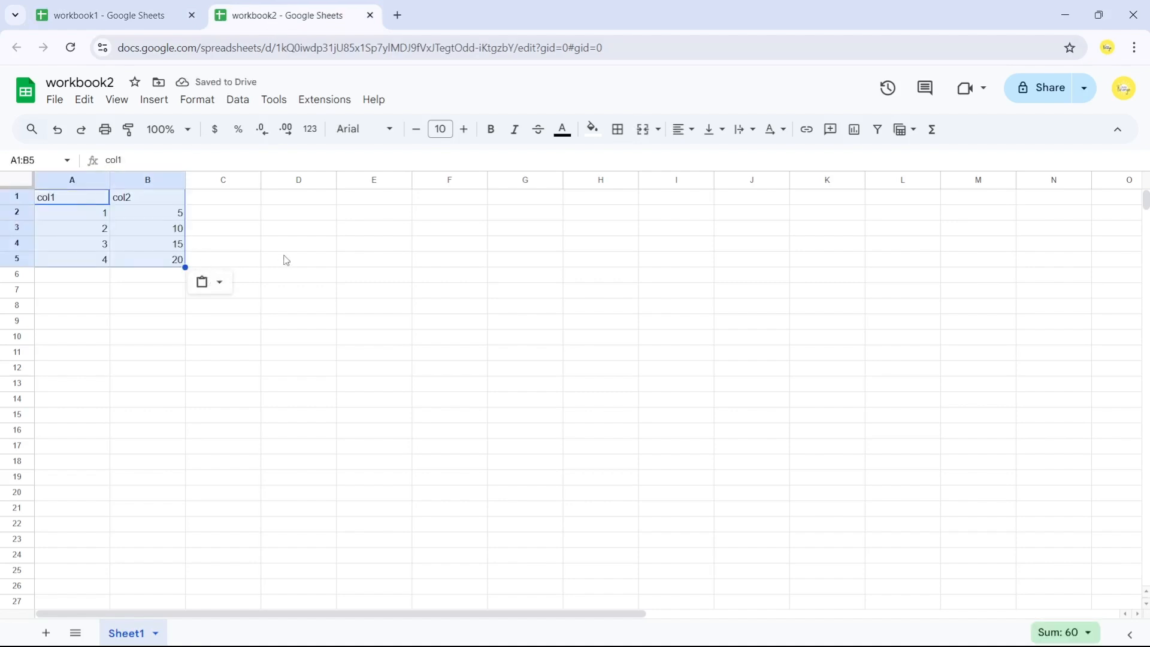
pyautogui.click(246, 262)
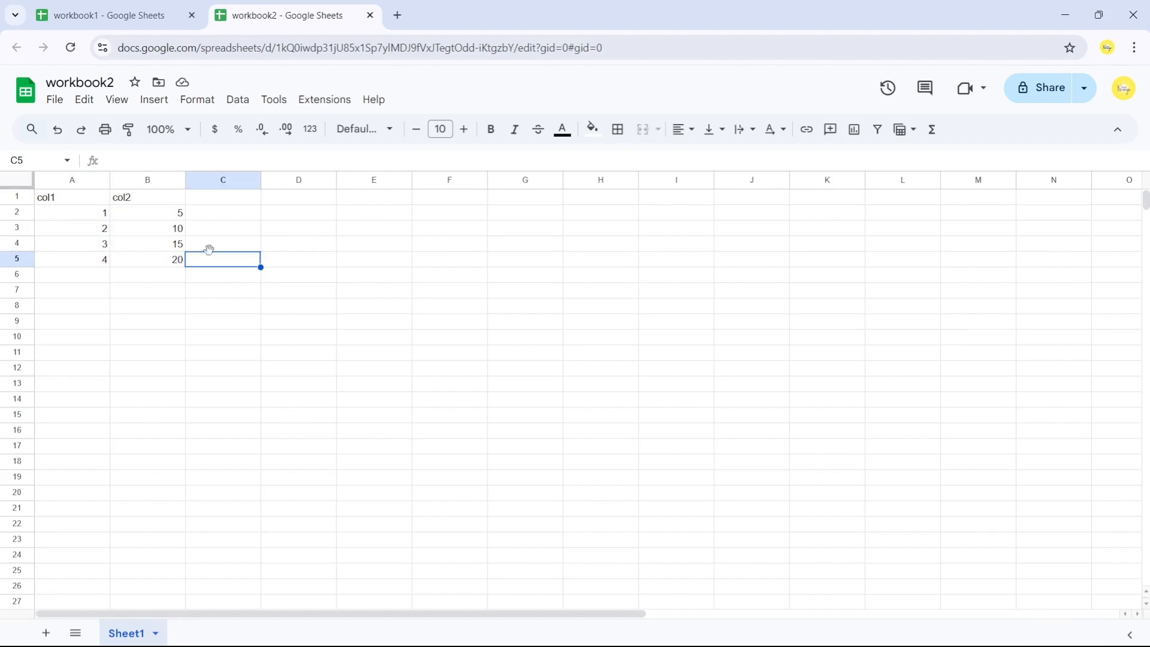
# In workbook1, change cell A3 to 20 and cell B3 to 100
pyautogui.click(117, 9)
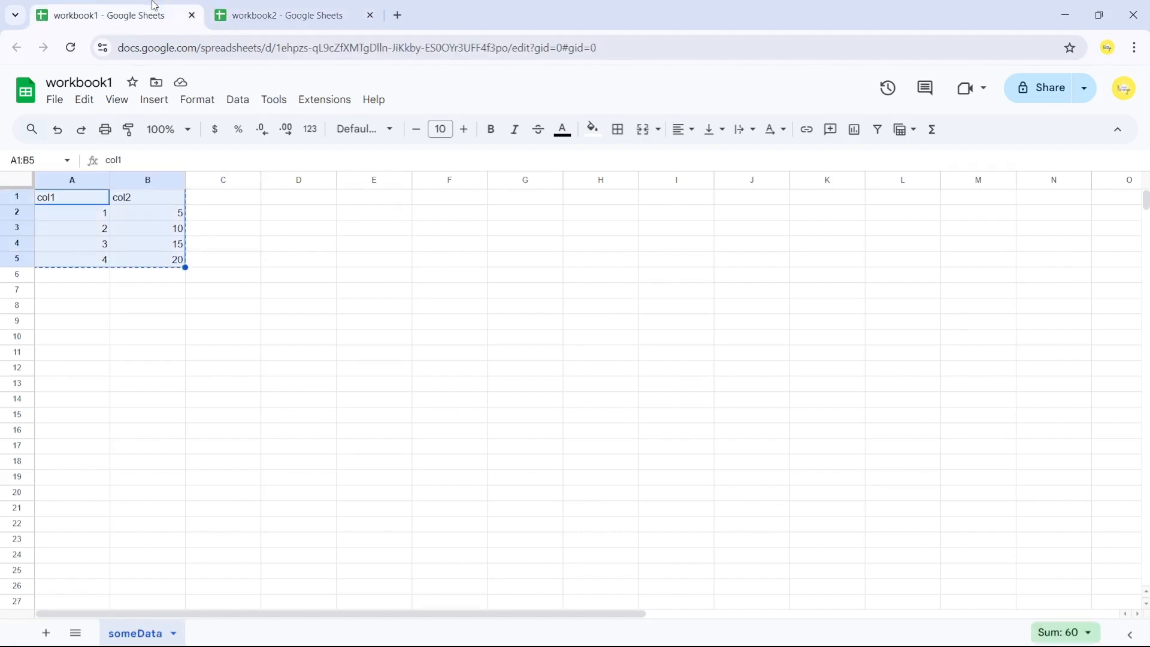
pyautogui.doubleClick(101, 231)
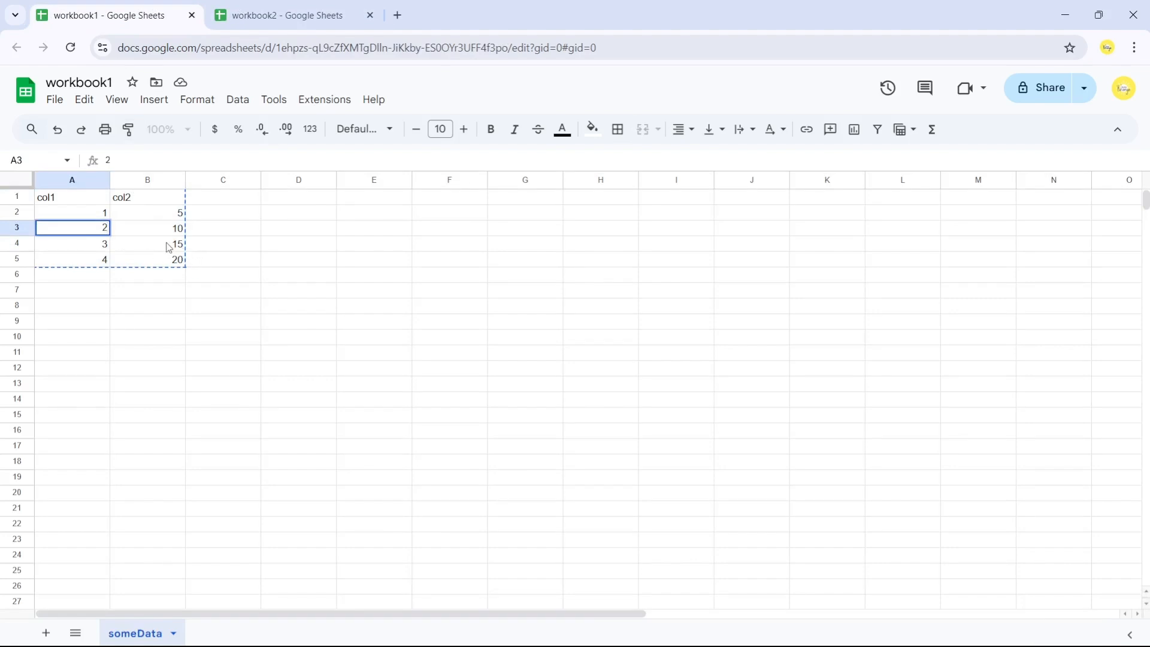
pyautogui.write('0')
pyautogui.press('Return')
pyautogui.press('Up')
pyautogui.hotkey('shift', 'Right')
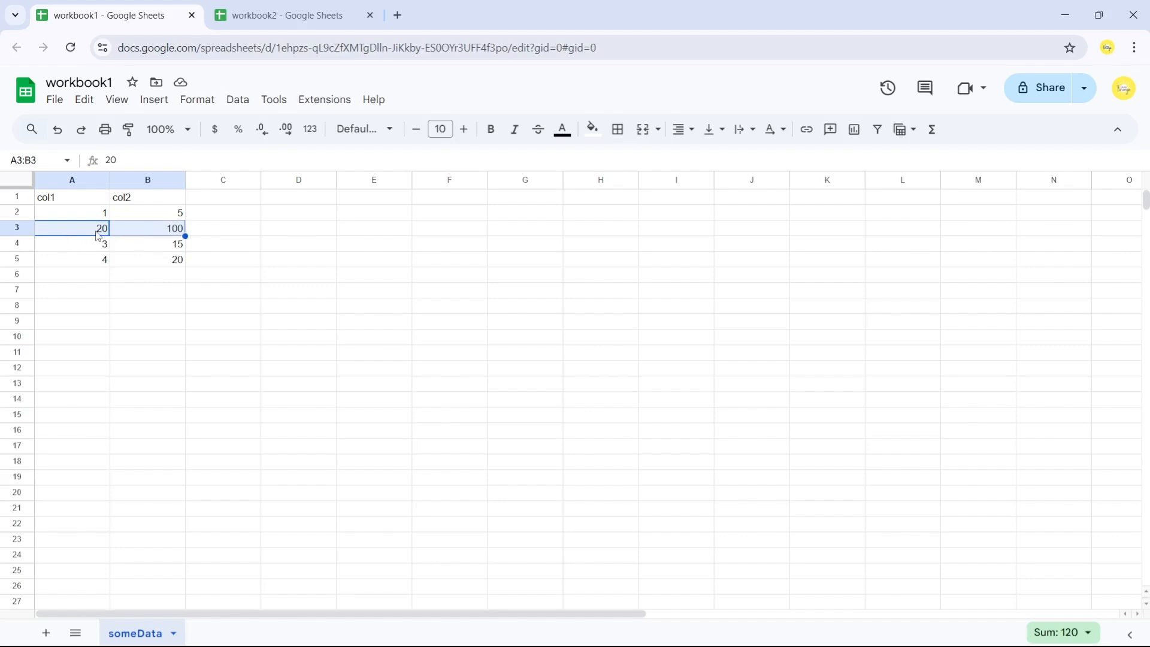
# Check in workbook2 whether row 3 of the pasted table reflects the changes made in workbook1
pyautogui.click(266, 6)
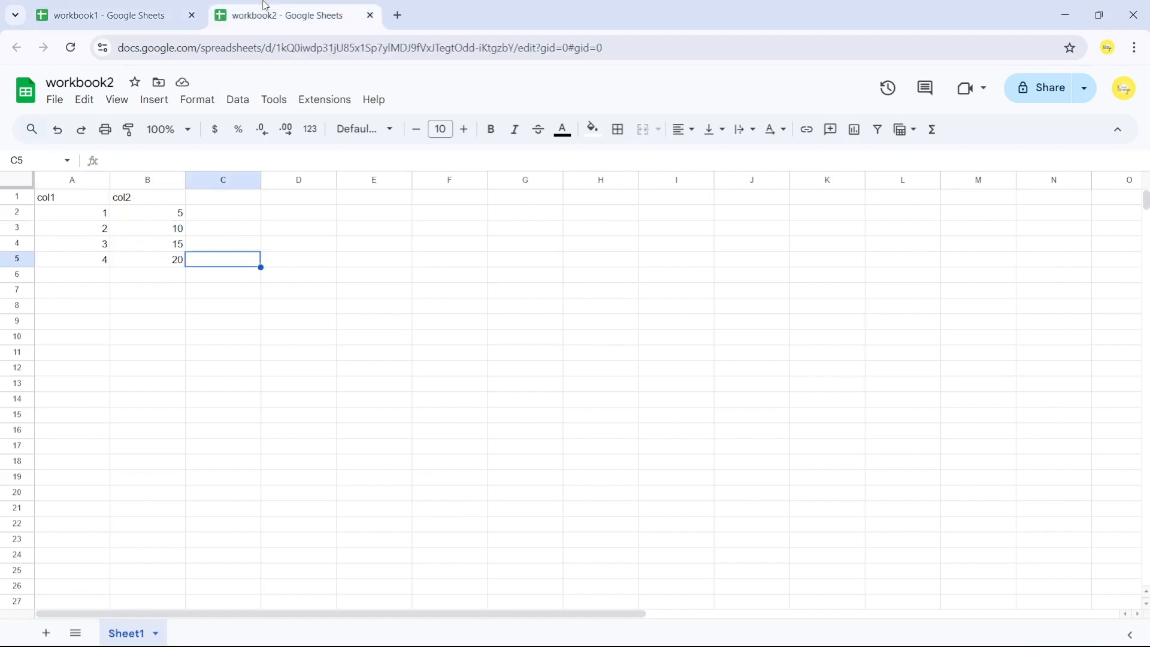
pyautogui.click(84, 274)
pyautogui.click(40, 232)
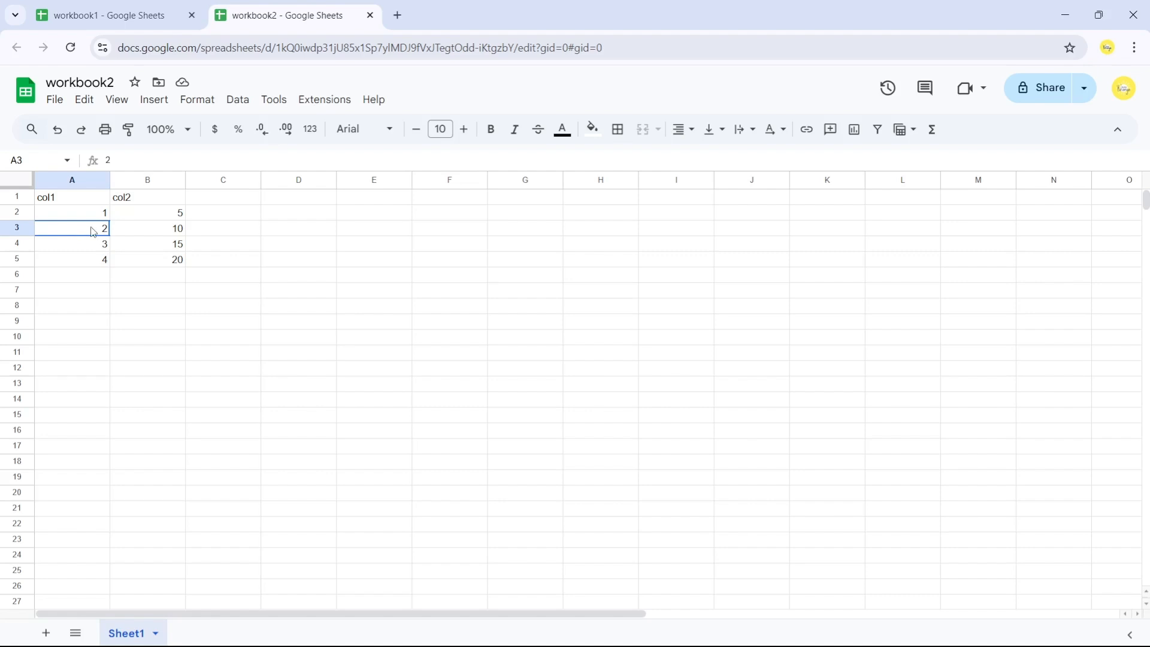
pyautogui.moveTo(94, 232); pyautogui.dragTo(138, 237)
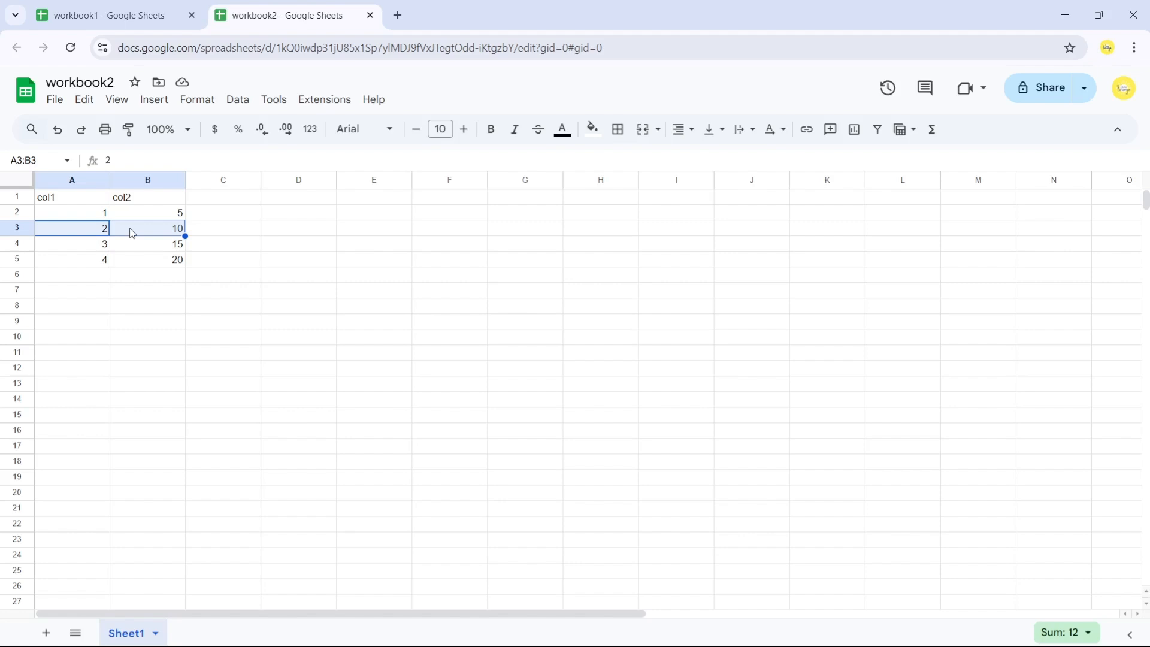
pyautogui.hotkey('ctrl', 'a')
pyautogui.click(141, 250)
pyautogui.moveTo(70, 198); pyautogui.dragTo(161, 261)
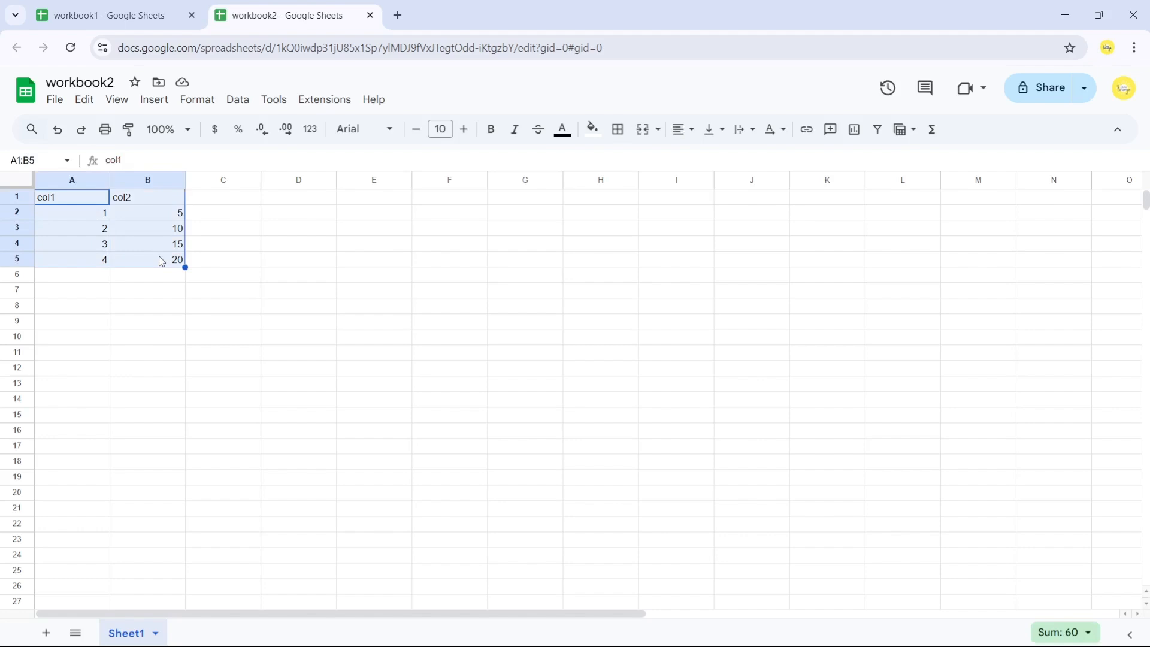
# In workbook1, set cell A3 back to 2 and cell B3 back to 10
pyautogui.click(145, 16)
pyautogui.click(107, 228)
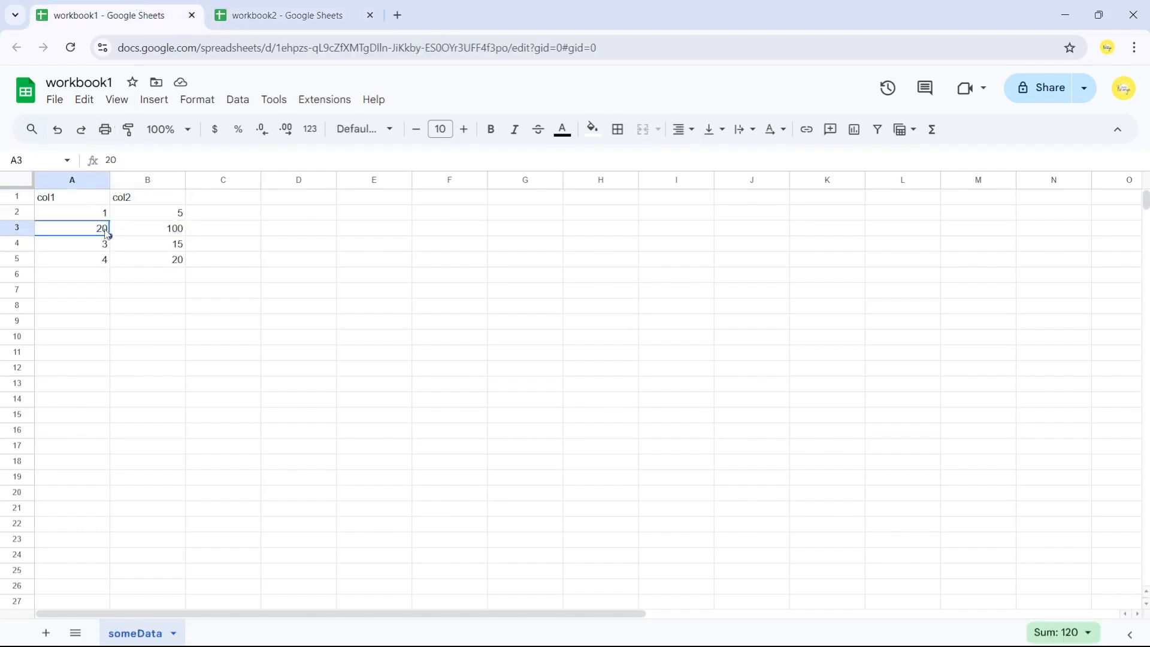
pyautogui.write('2')
pyautogui.press('Return')
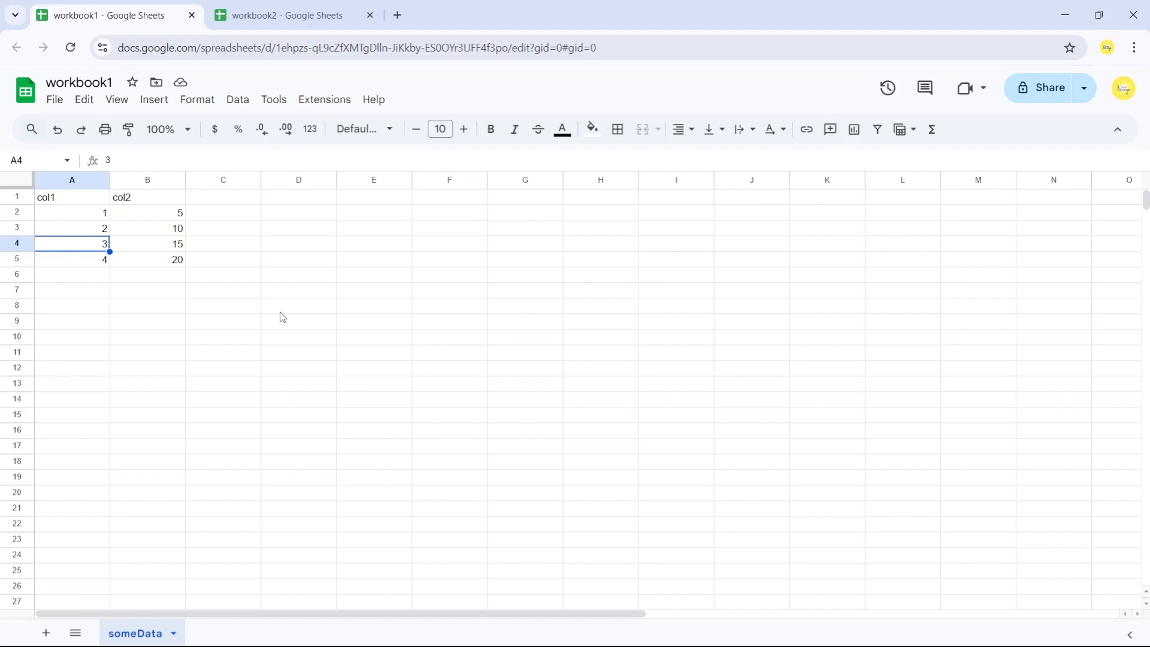
# Copy the sharing link of workbook1, which holds the source table in A1:B5
pyautogui.moveTo(60, 200); pyautogui.dragTo(139, 266)
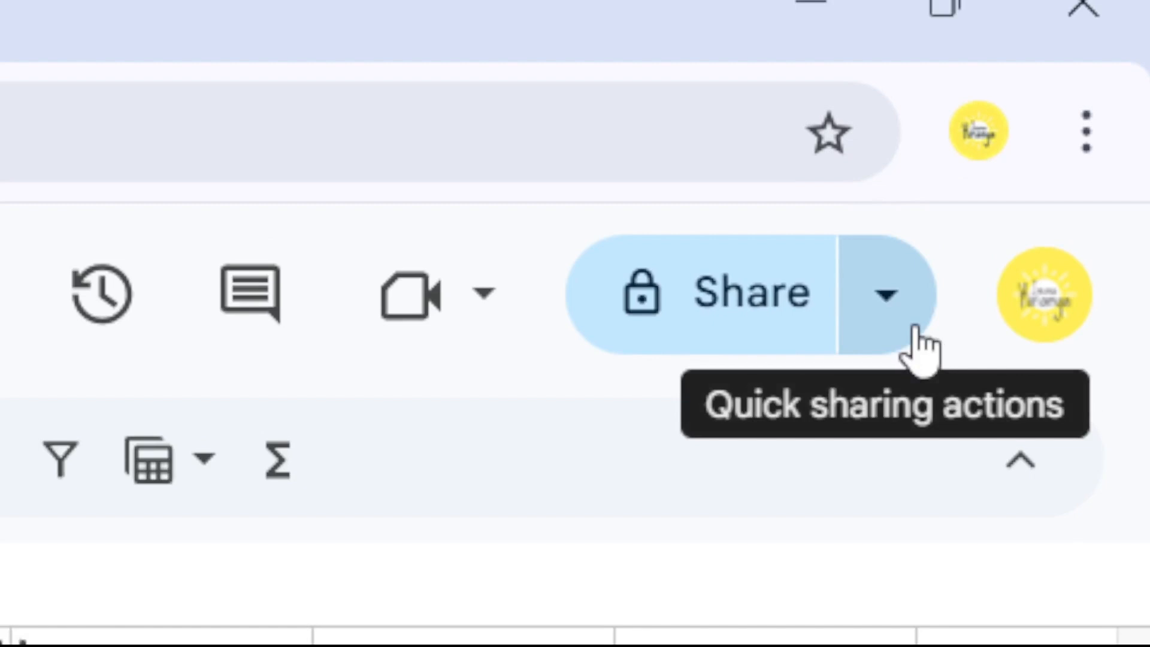
pyautogui.click(883, 316)
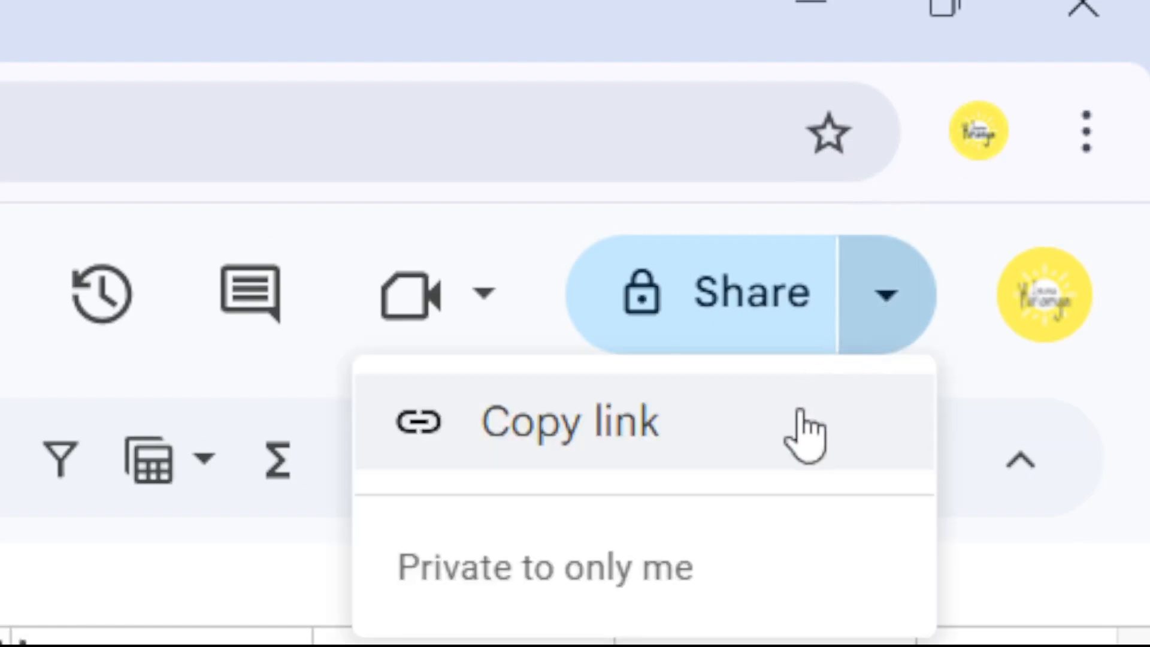
pyautogui.click(707, 444)
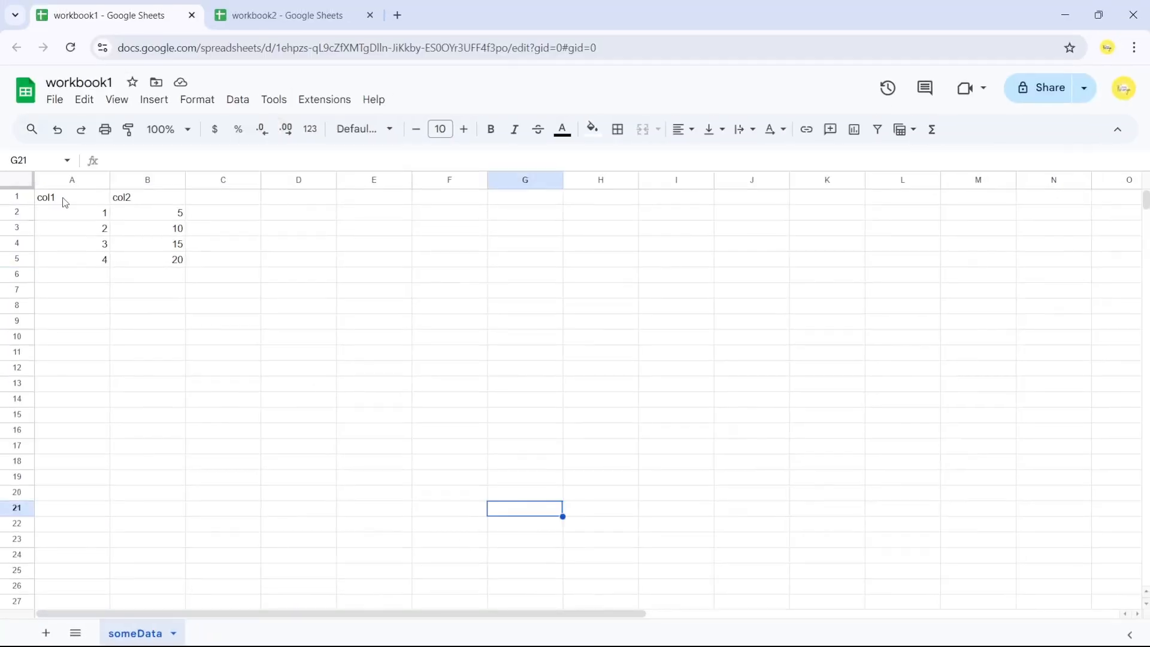
# In cell A1 of workbook2, start an IMPORTRANGE formula with the copied workbook1 link as its quoted spreadsheet URL
pyautogui.moveTo(64, 202); pyautogui.dragTo(160, 264)
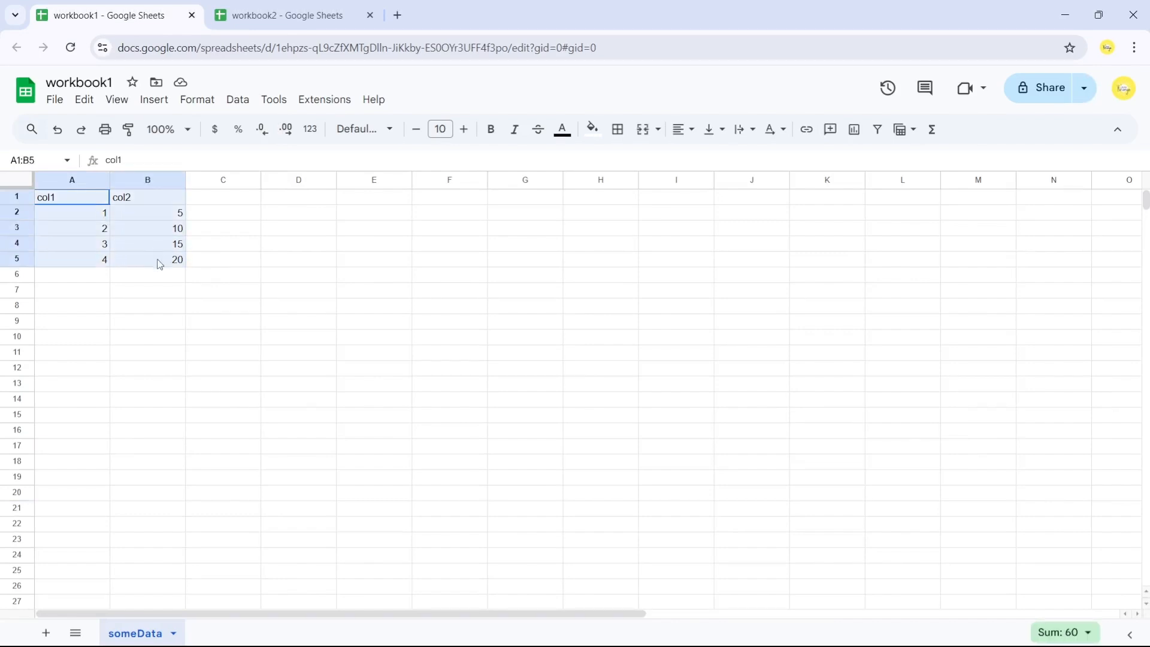
pyautogui.click(257, 8)
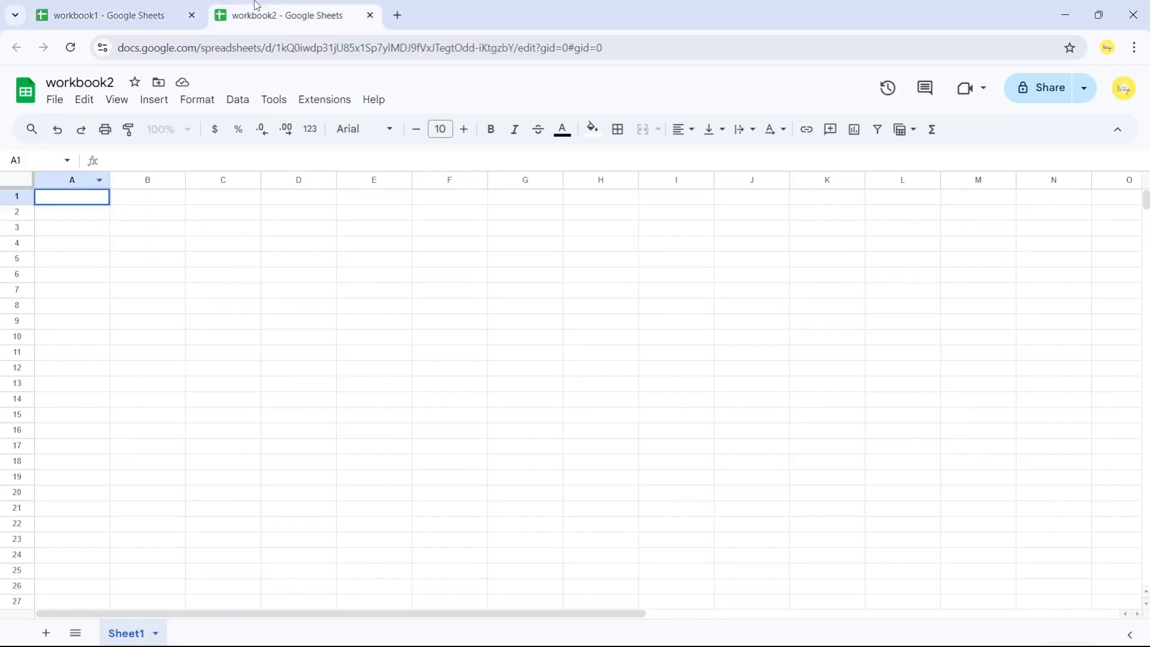
pyautogui.doubleClick(78, 200)
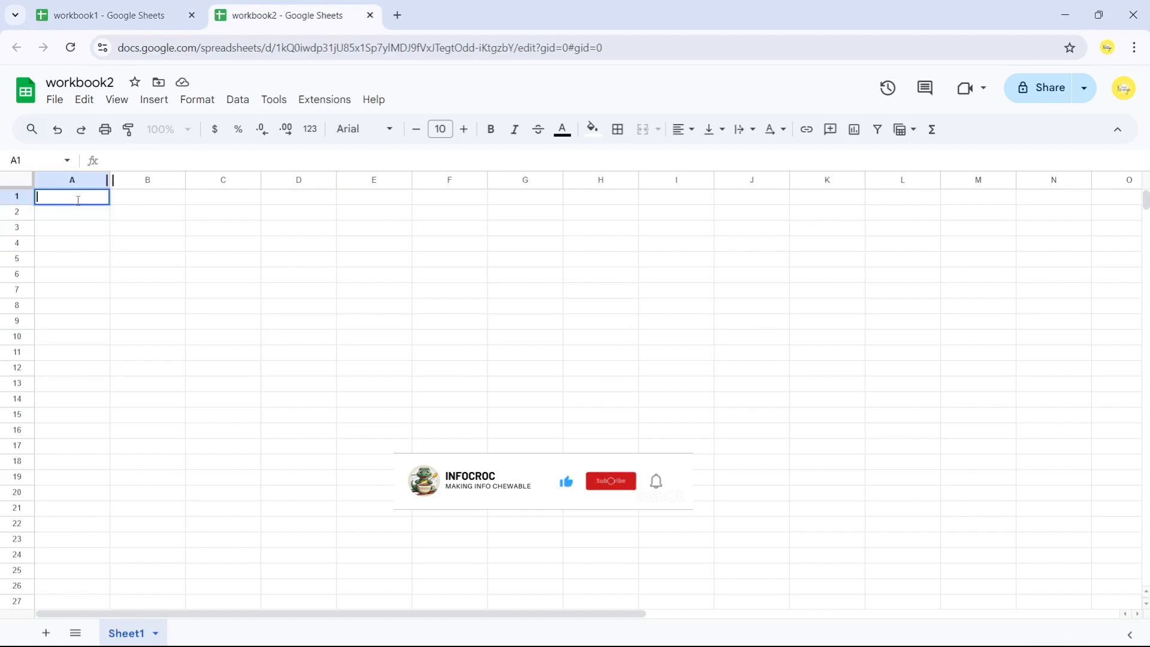
pyautogui.write('=')
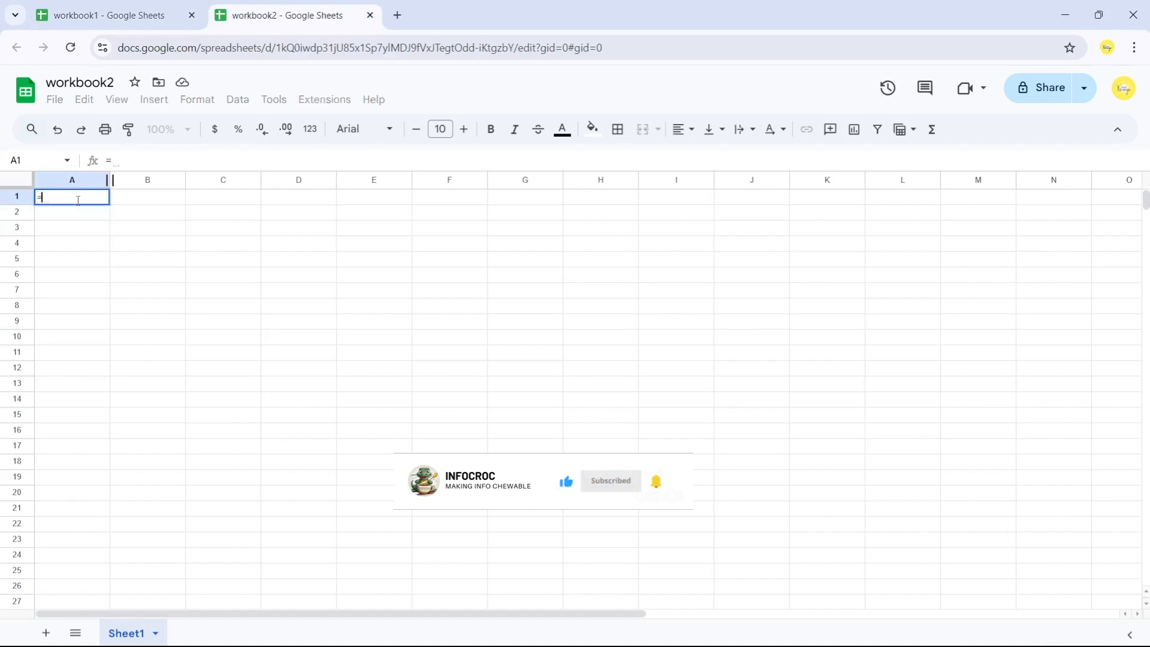
pyautogui.write('IMPOR')
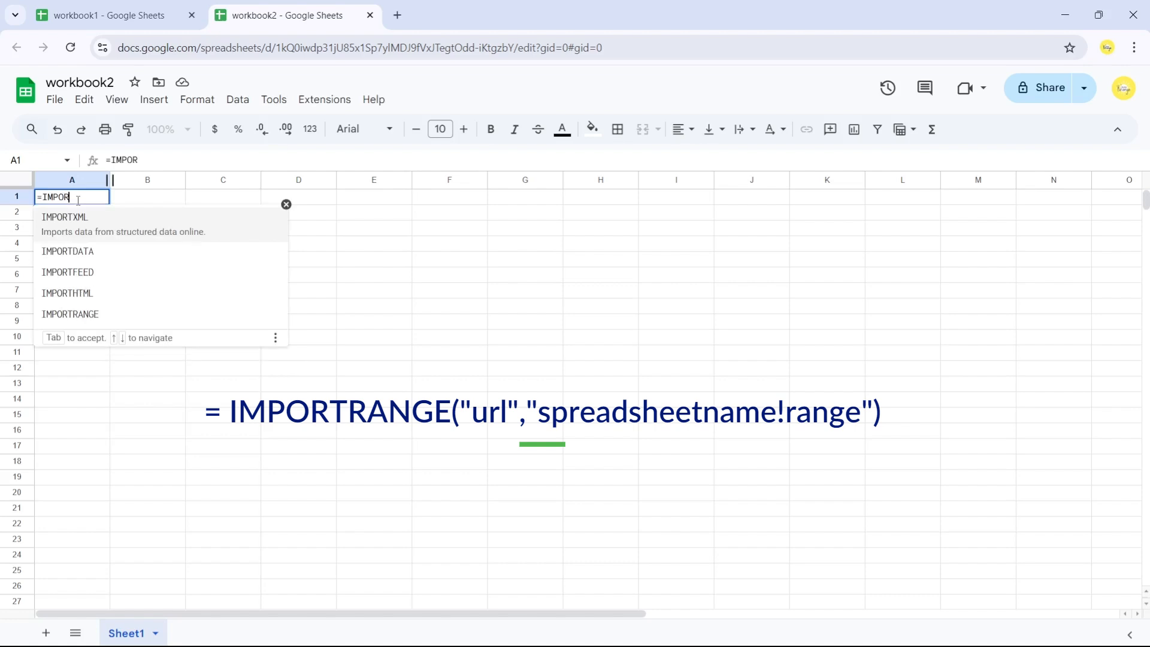
pyautogui.write('TRANGE')
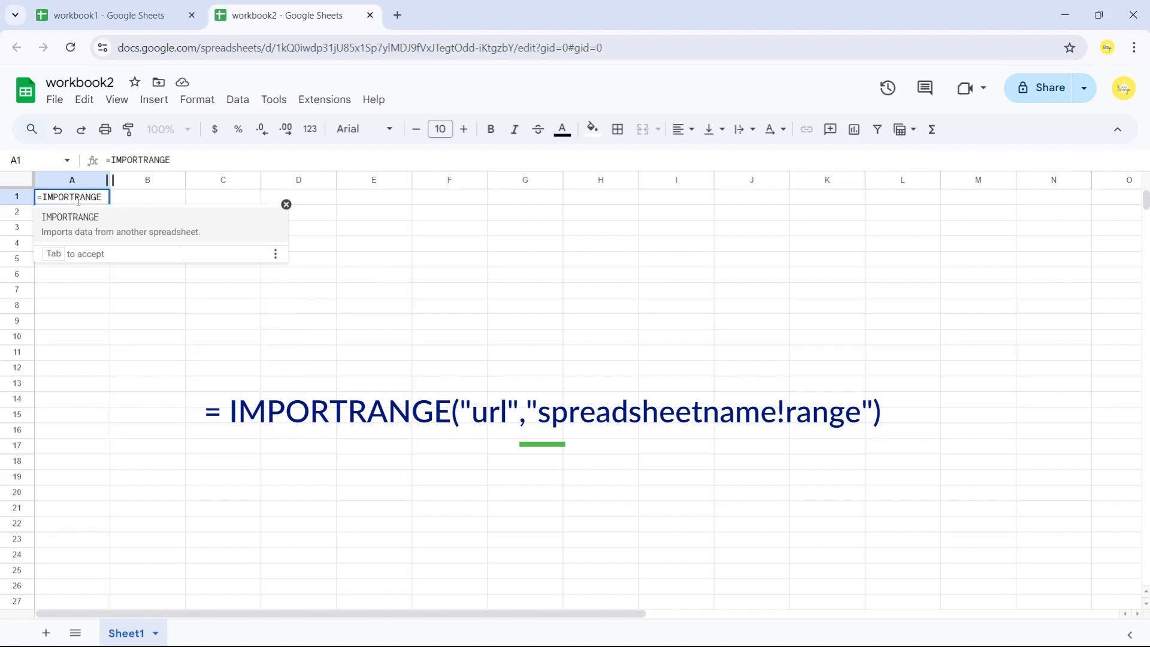
pyautogui.write('(')
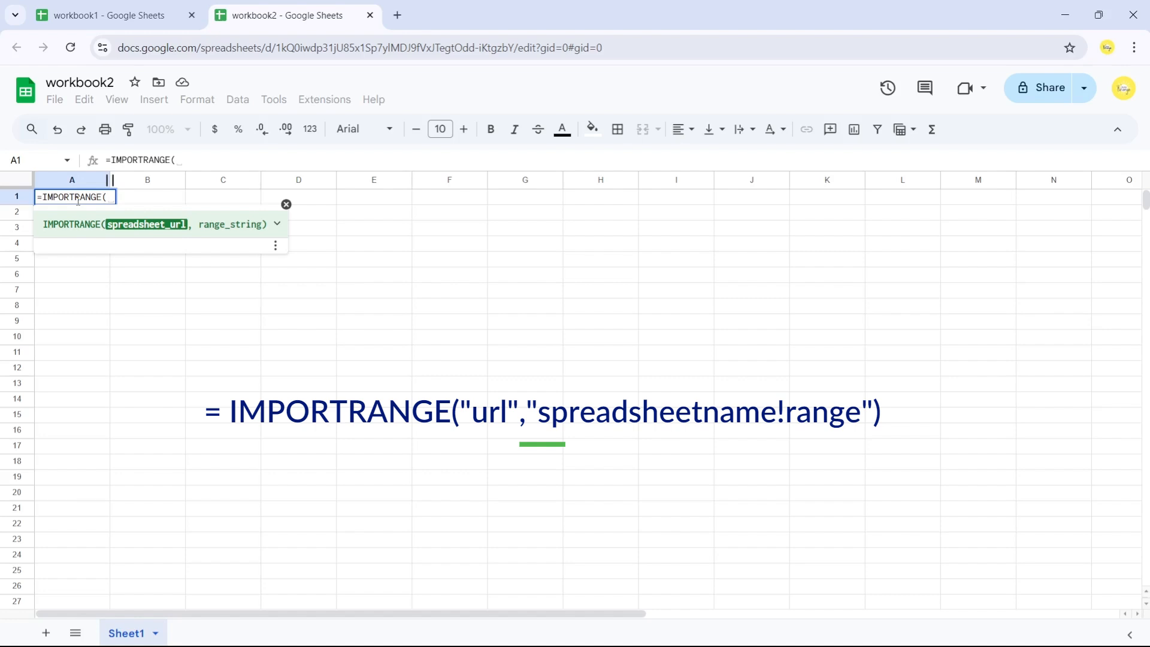
pyautogui.write('"')
pyautogui.hotkey('ctrl', 'v')
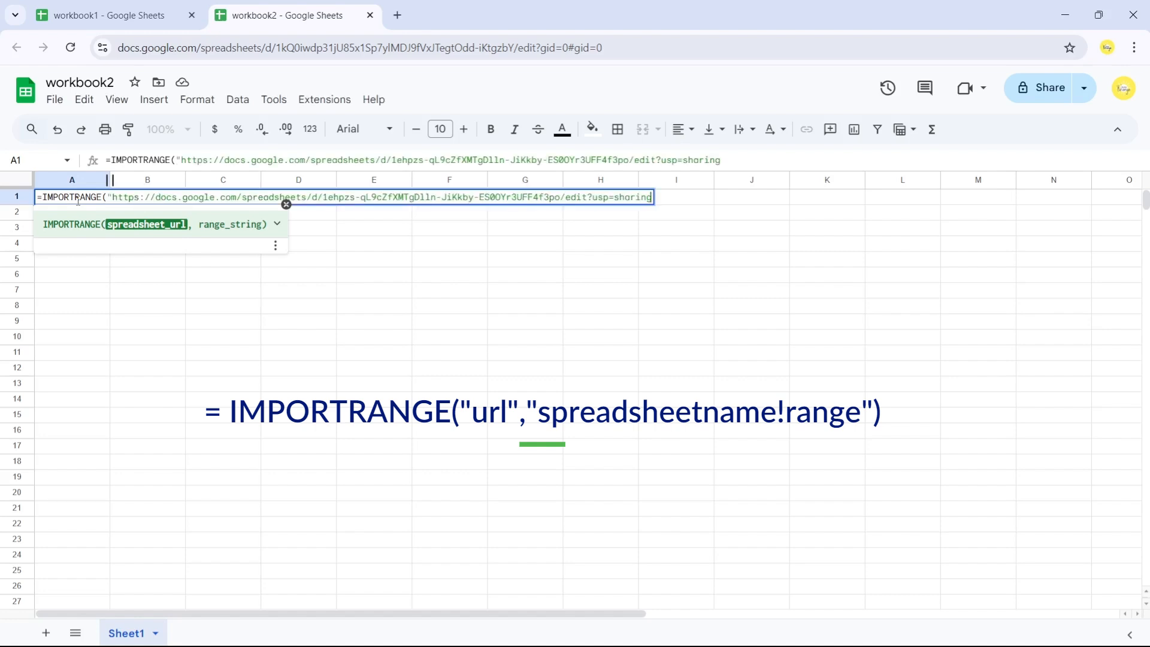
# Complete the IMPORTRANGE formula with the range "someData!A1:B5" and allow access to the source spreadsheet
pyautogui.write('",')
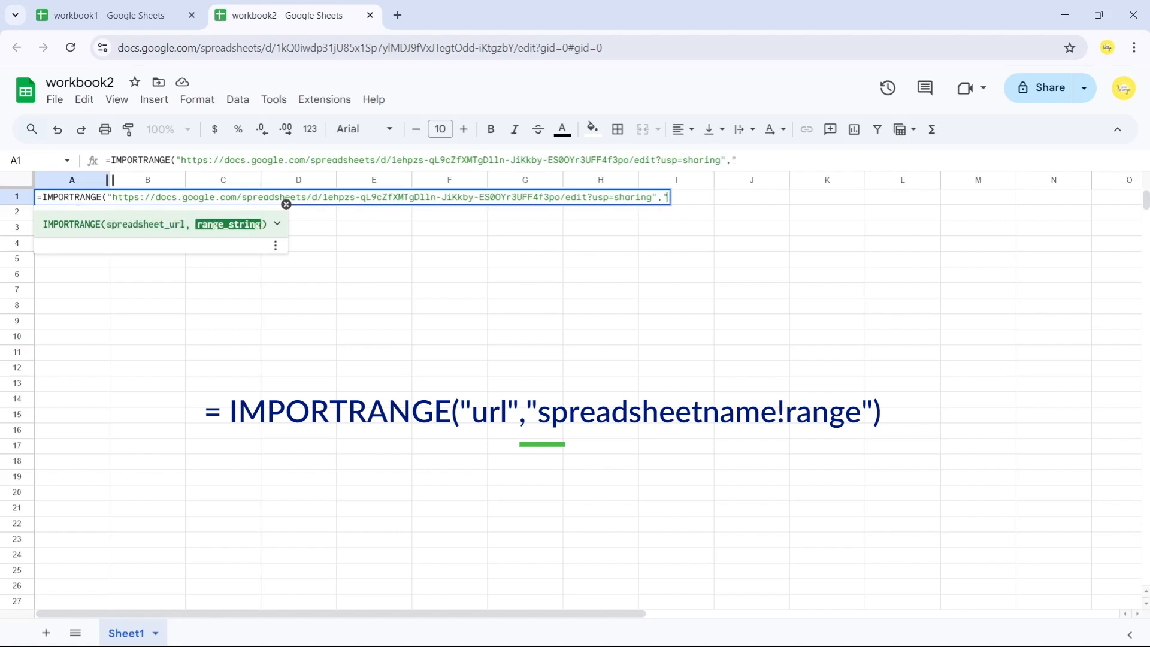
pyautogui.write('"')
pyautogui.write('someData')
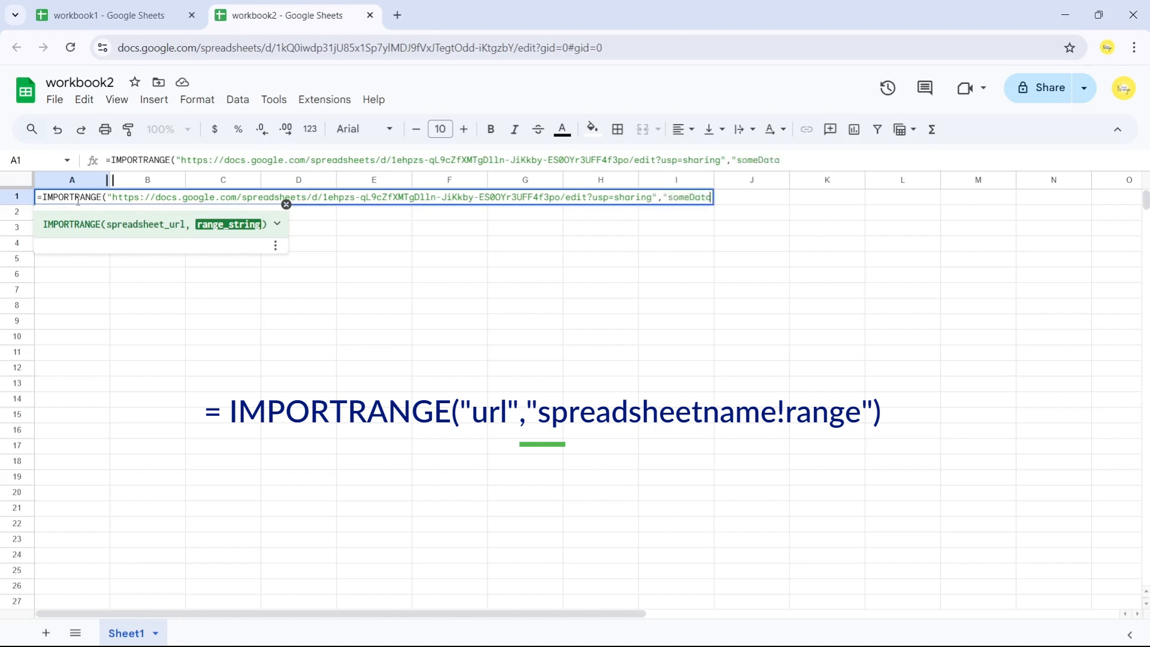
pyautogui.write('!A1:B5"')
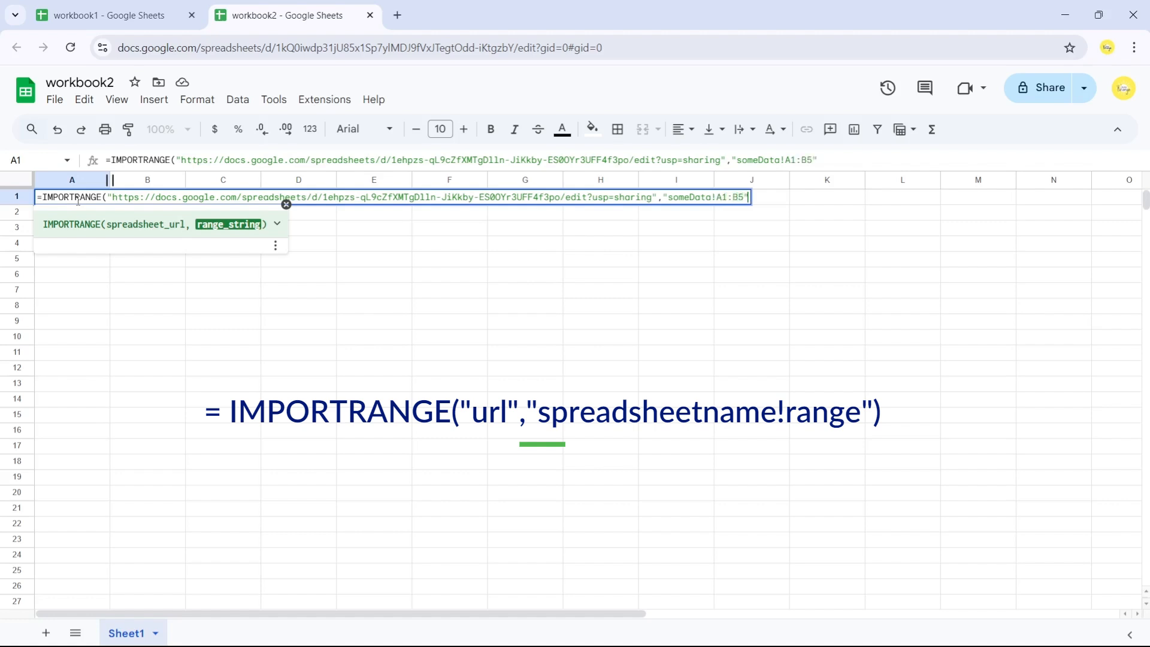
pyautogui.write(')')
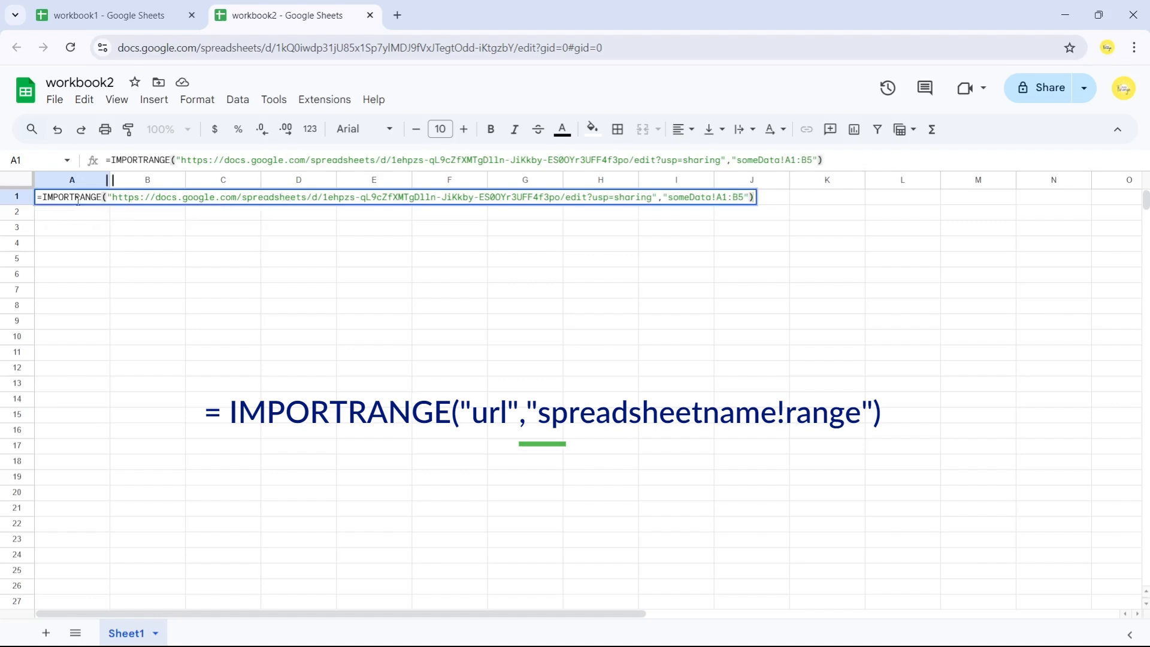
pyautogui.press('Return')
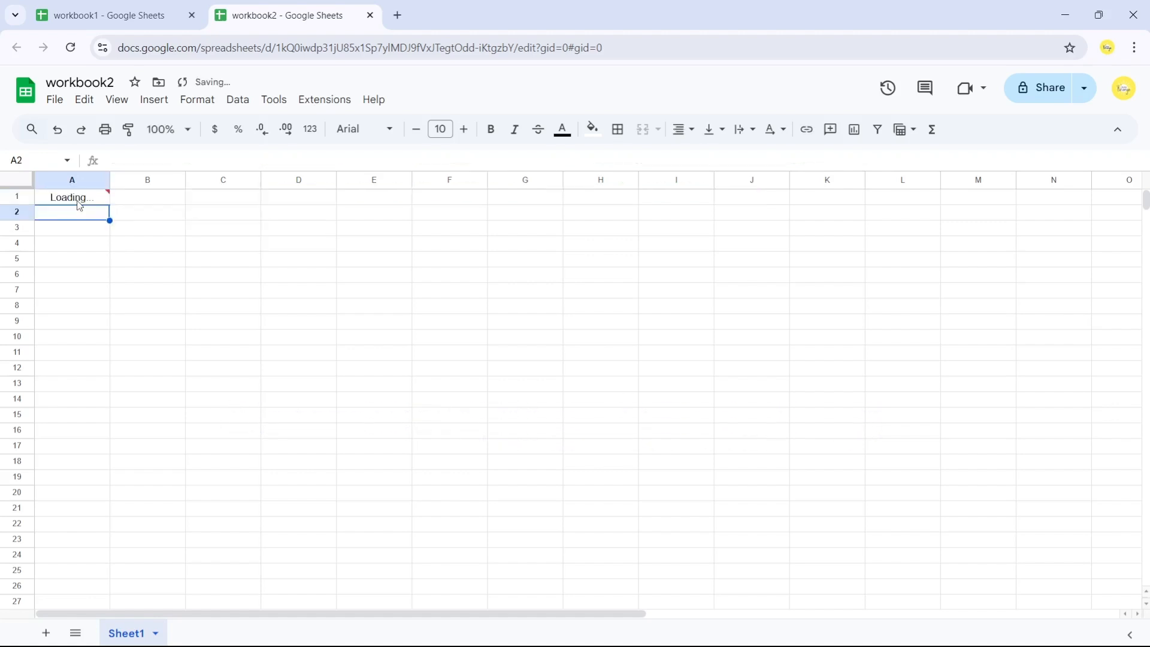
pyautogui.moveTo(92, 202)
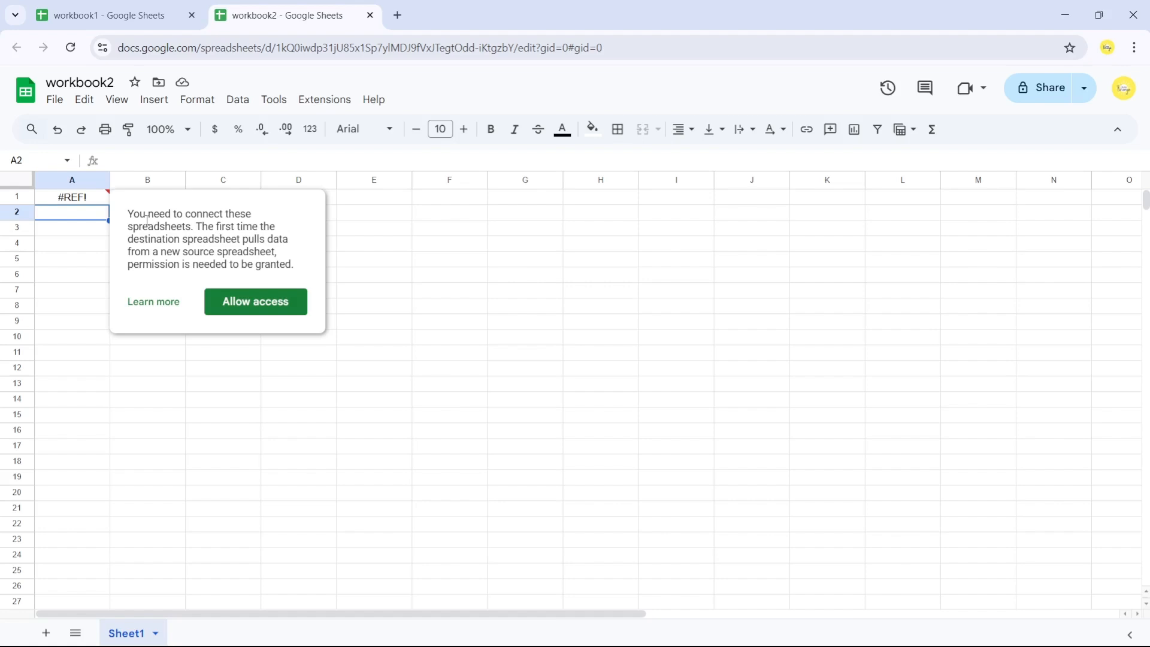
pyautogui.click(282, 313)
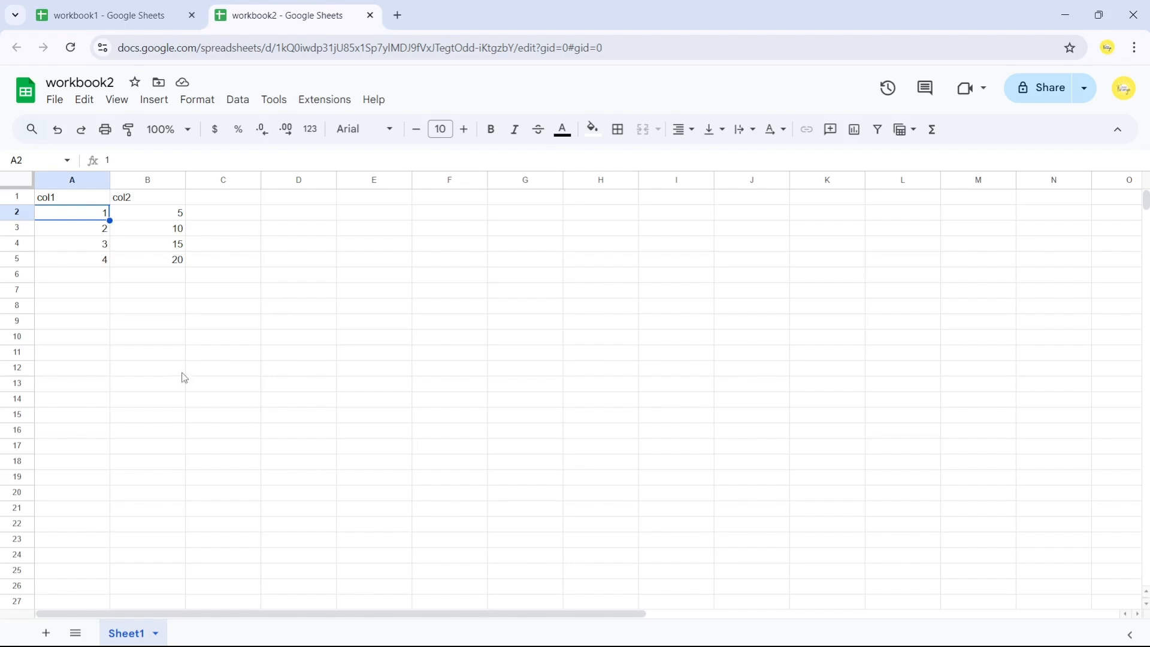
# In workbook1, set A3 to 20 and B3 to 100, and check row 3 of the imported table in workbook2
pyautogui.click(118, 15)
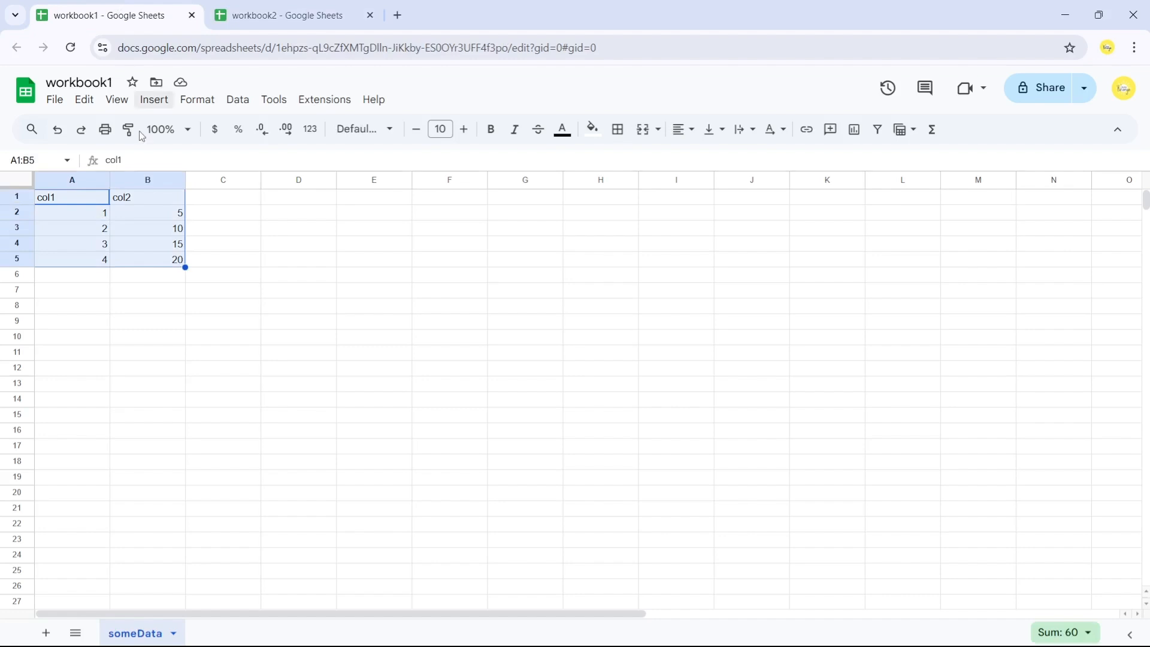
pyautogui.doubleClick(102, 228)
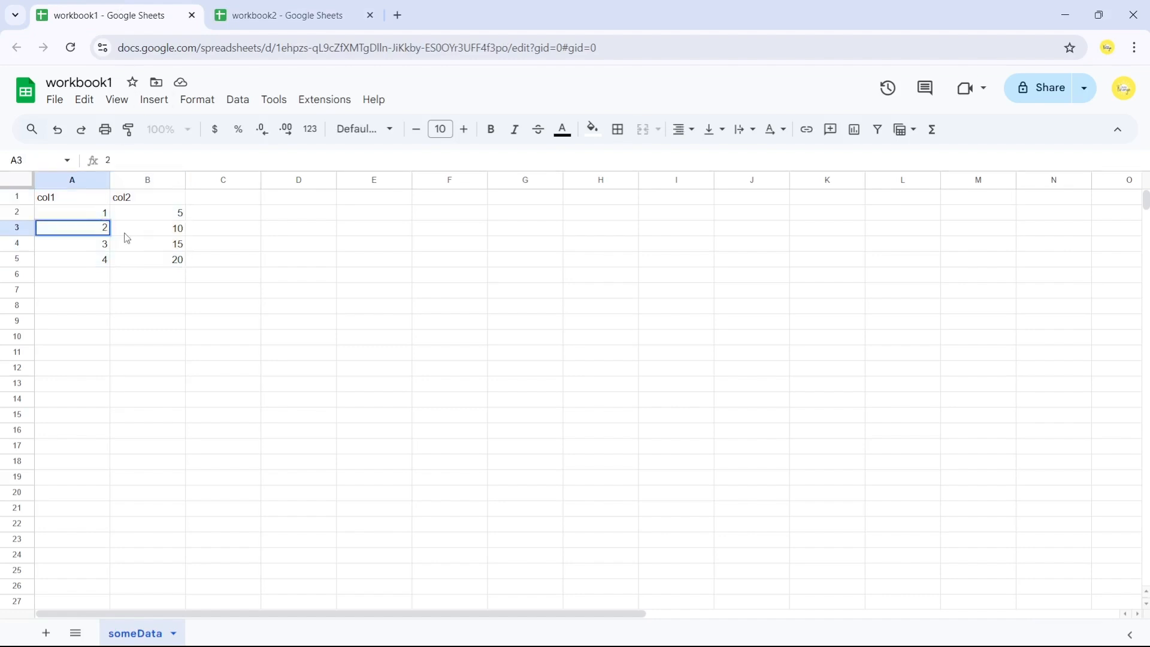
pyautogui.write('0')
pyautogui.press('Return')
pyautogui.click(267, 5)
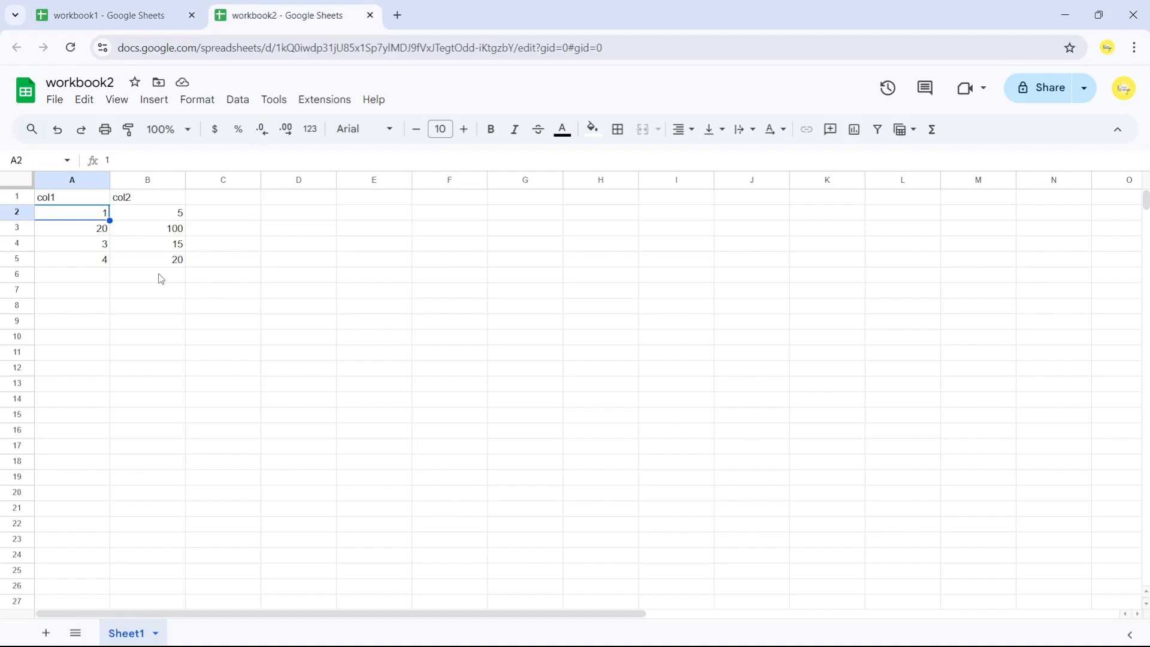
pyautogui.moveTo(78, 235); pyautogui.dragTo(159, 234)
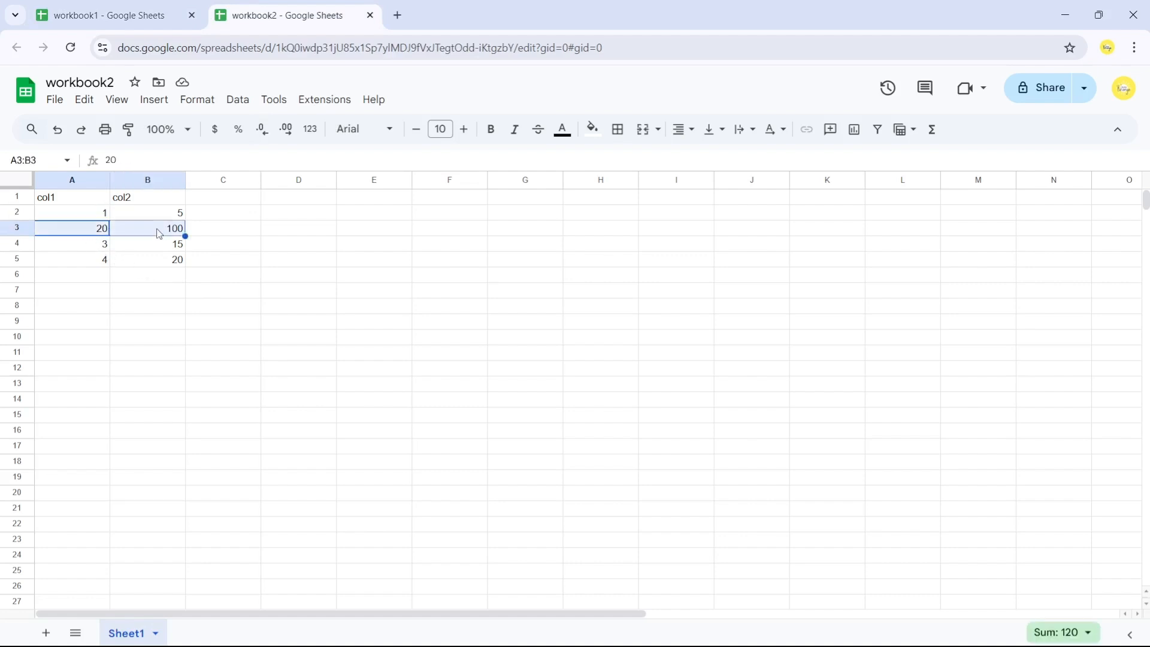